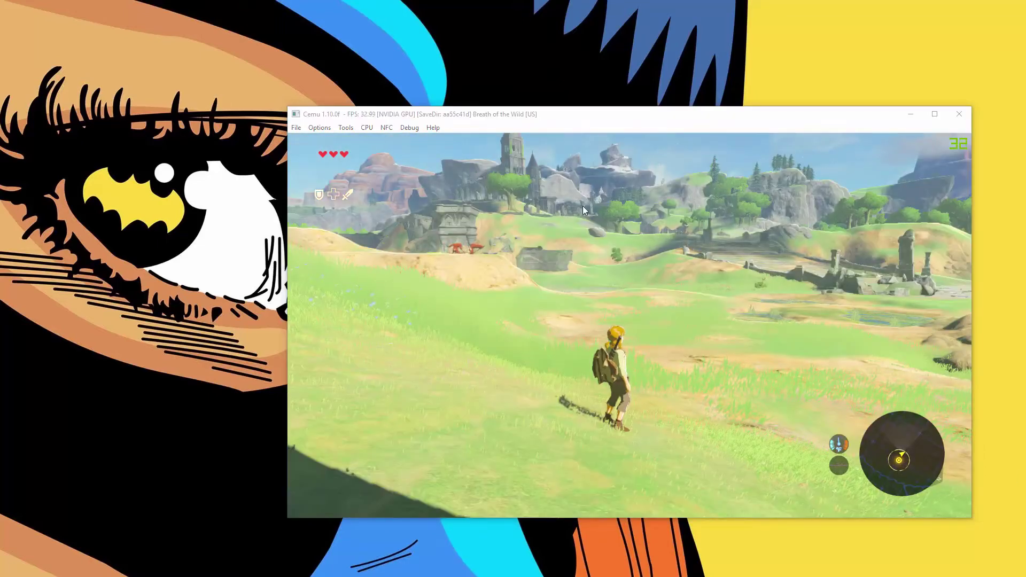
- Check the BotW FPS++ entry in the graphic packs list, then close it and view the CPU settings
click(346, 130)
mouse_move(320, 127)
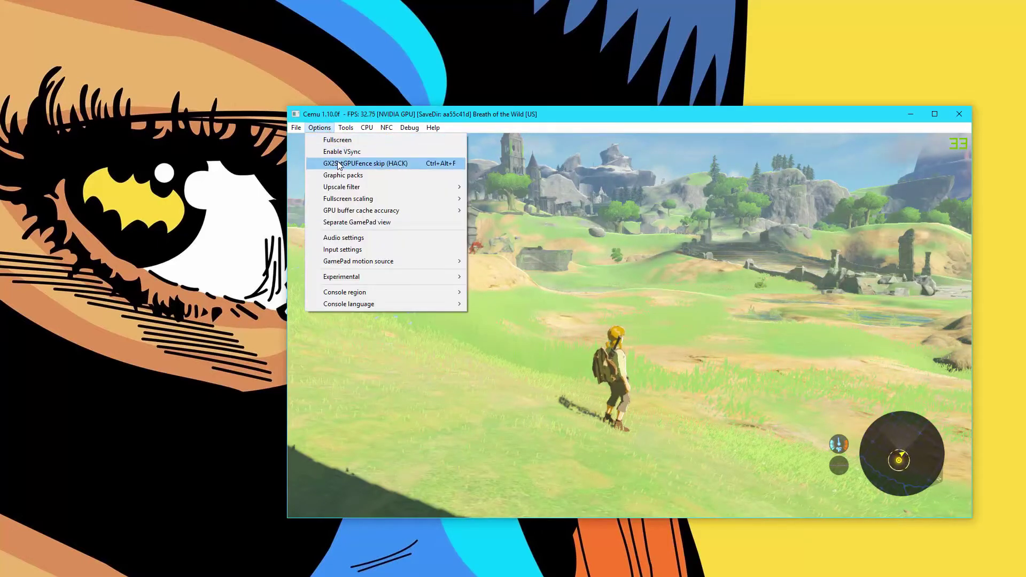
click(386, 178)
drag(201, 24, 591, 191)
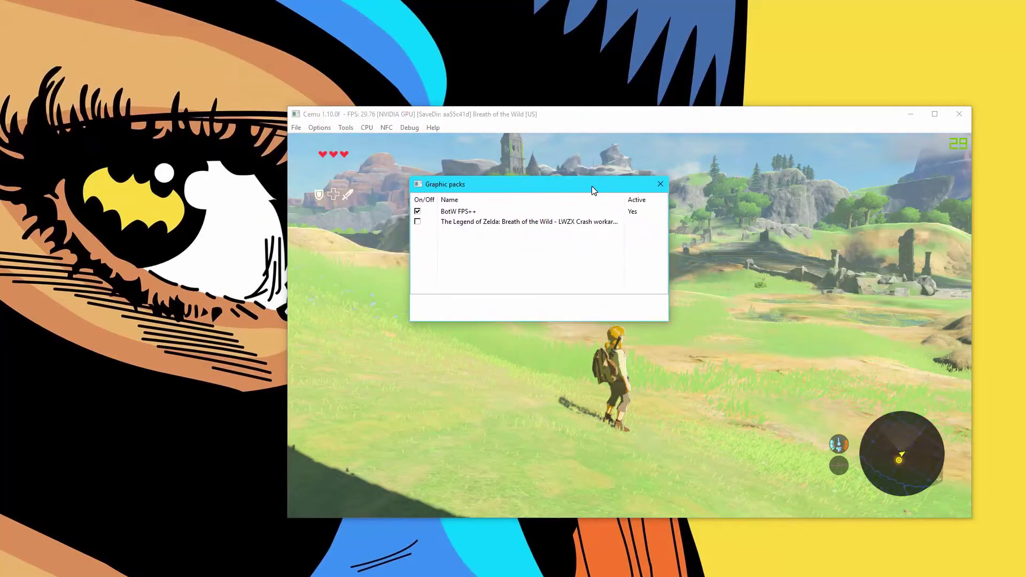
click(449, 213)
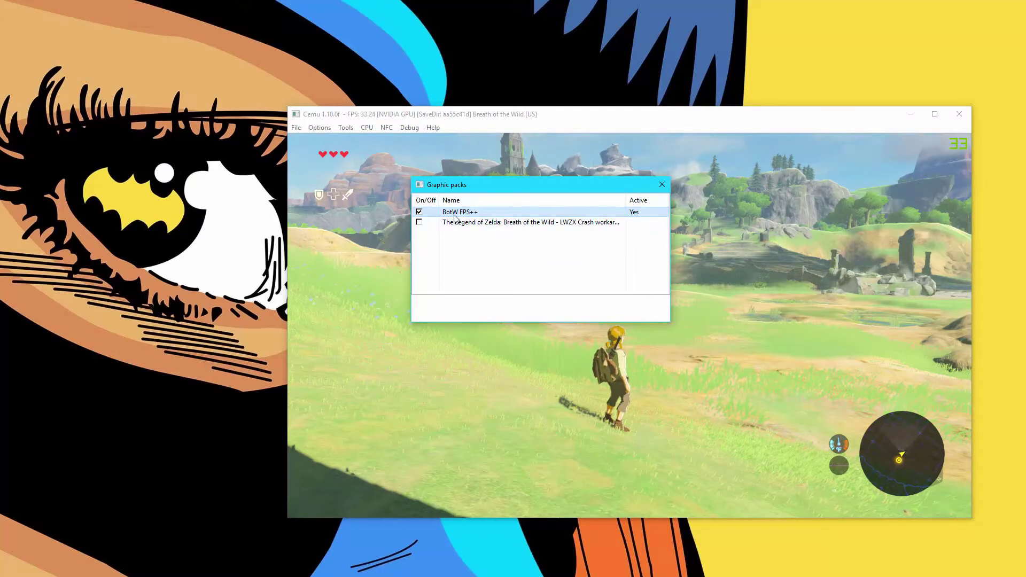
click(662, 185)
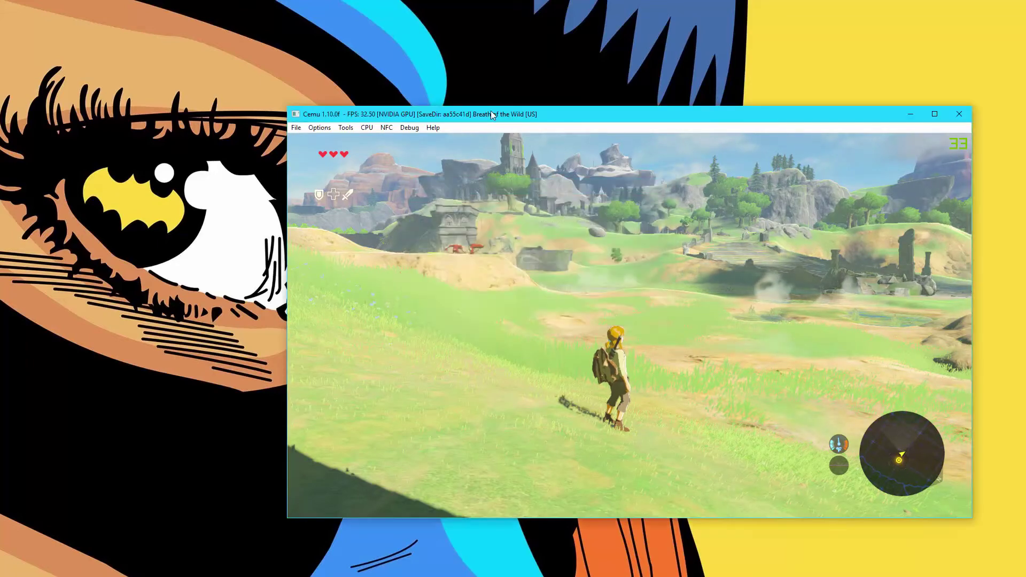
click(373, 127)
mouse_move(387, 164)
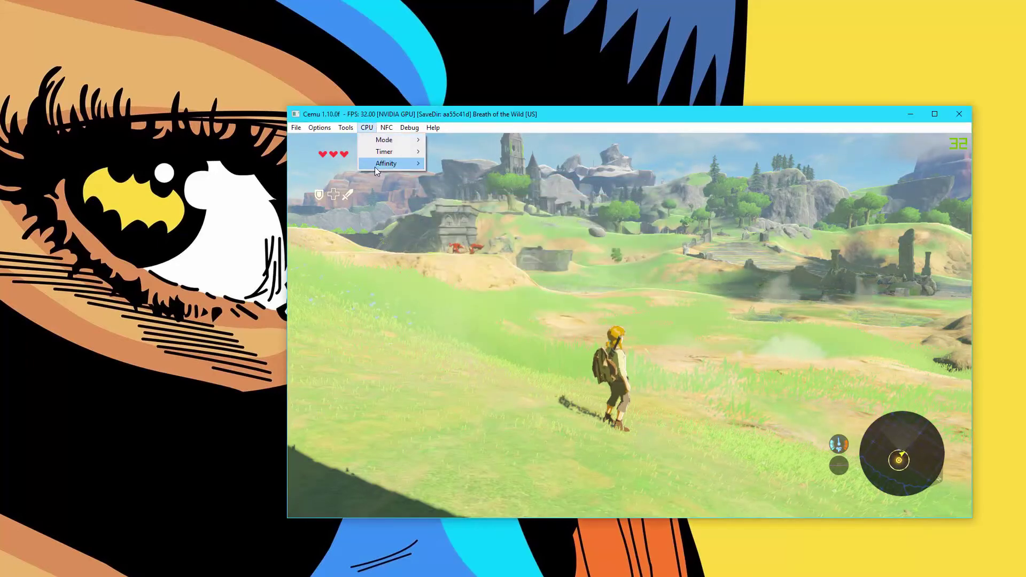